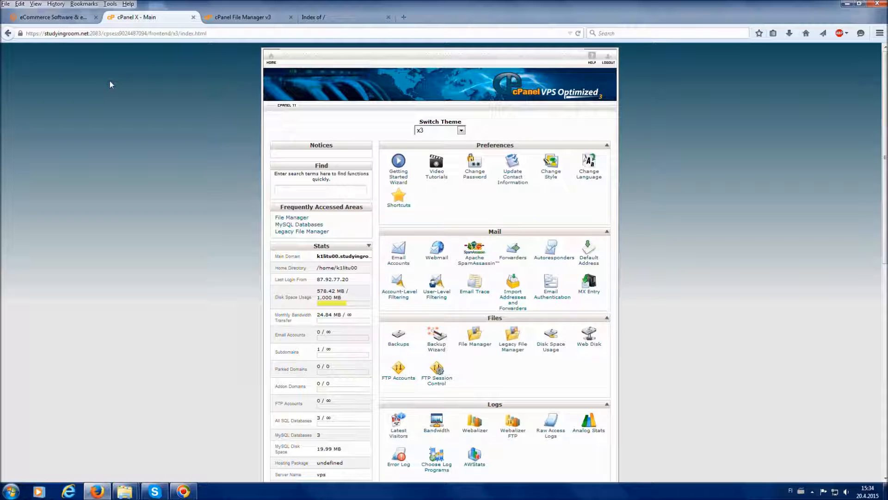
Switch to the Magento website and open its Open Source/CE product page
left_click(73, 21)
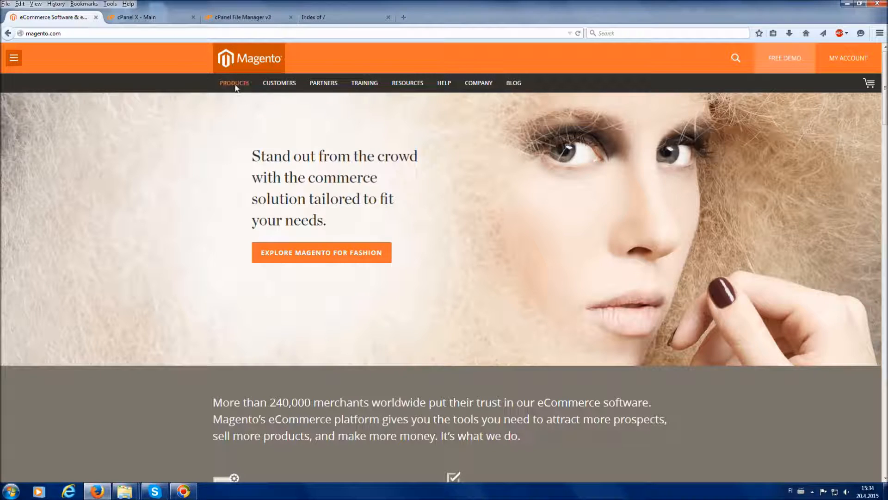
mouse_move(235, 88)
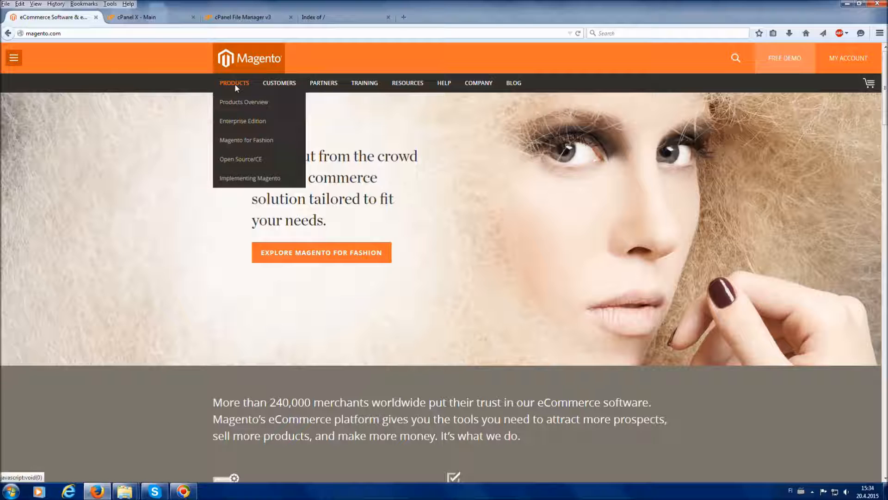
left_click(248, 159)
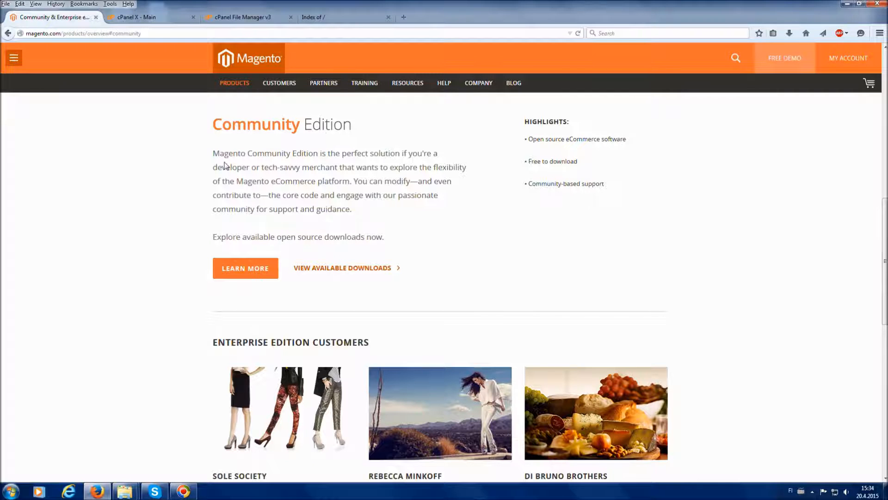
Review the Enterprise and Community Edition descriptions and open the available downloads for Community Edition
scroll(224, 167, "down", 5)
scroll(224, 167, "up", 9)
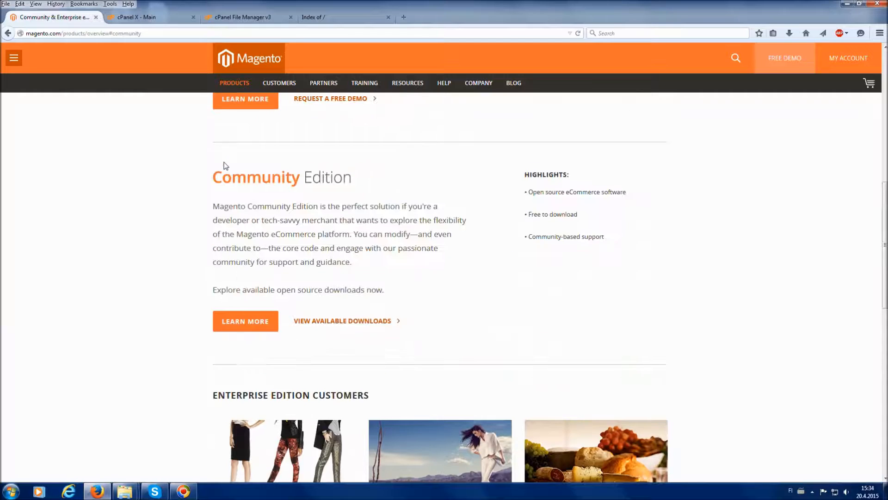
scroll(273, 179, "up", 3)
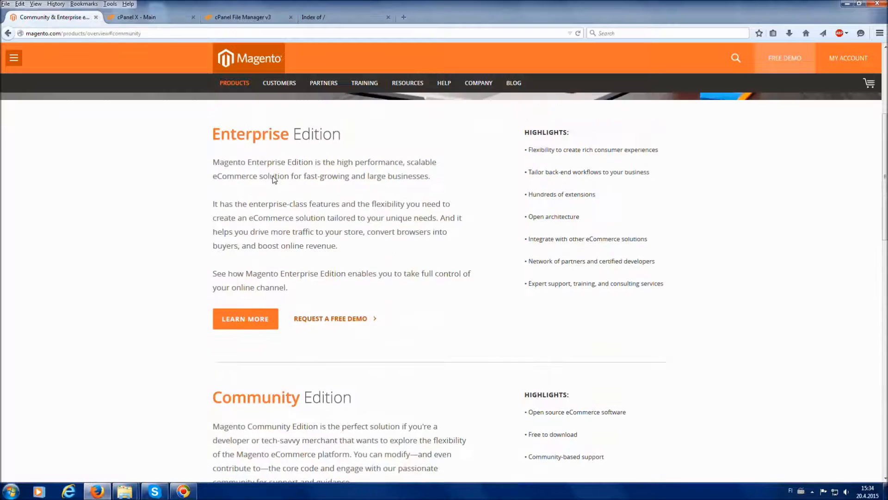
scroll(271, 178, "down", 5)
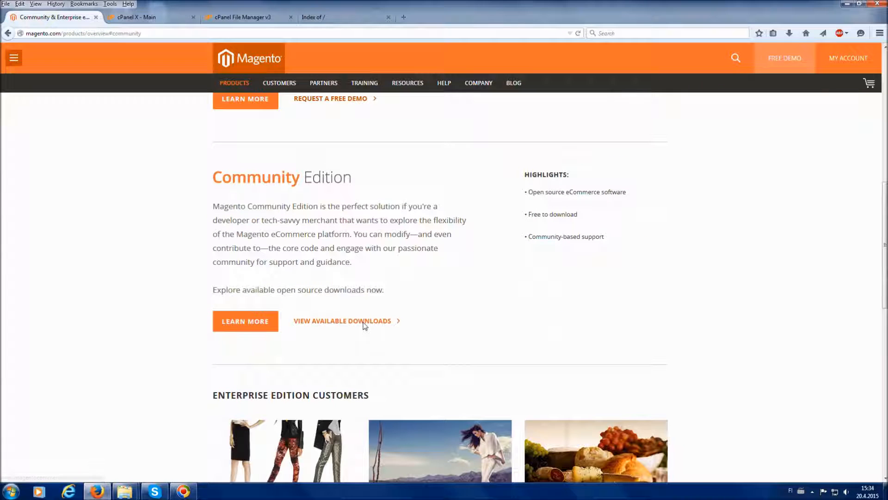
left_click(364, 323)
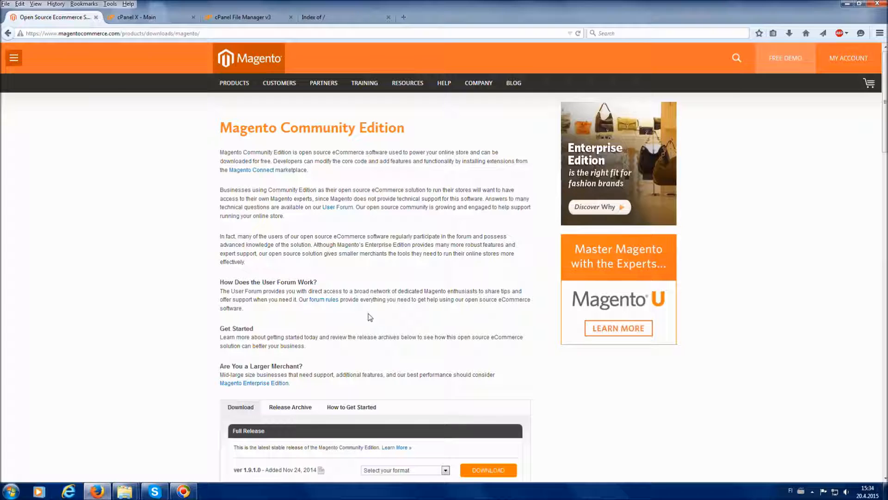
Choose the magento-1.9.1.0.zip format for the Full Release of Magento Community Edition and request its download
scroll(370, 317, "down", 3)
scroll(370, 317, "down", 5)
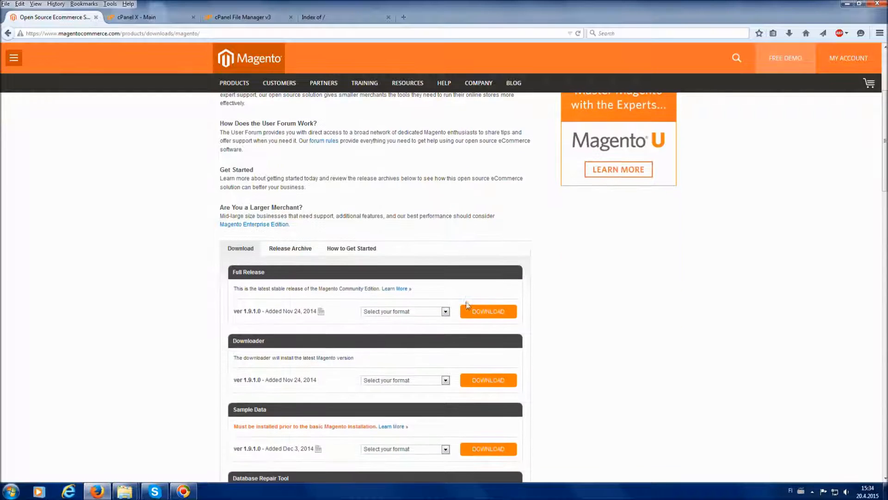
scroll(577, 307, "down", 1)
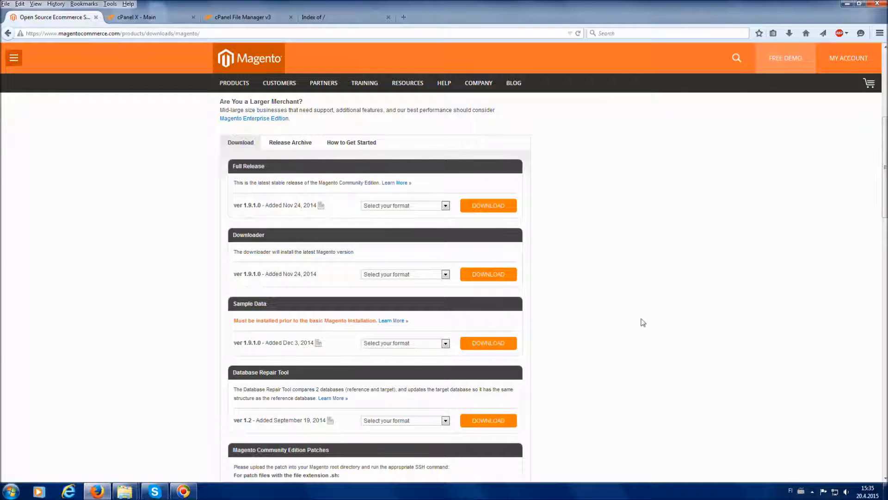
scroll(642, 318, "up", 2)
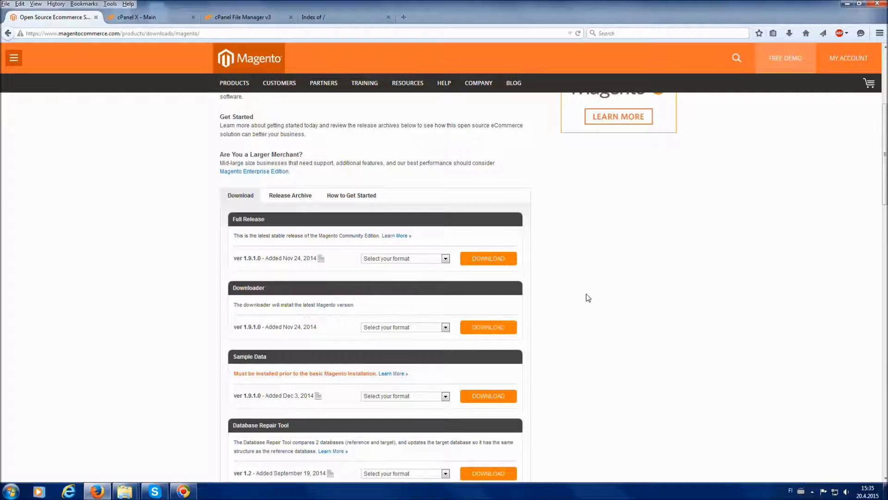
scroll(582, 299, "up", 2)
scroll(582, 299, "up", 2)
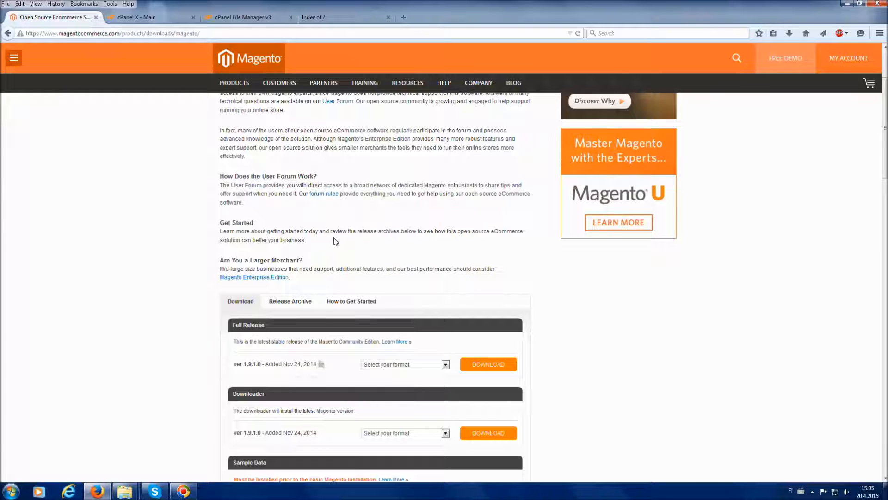
scroll(397, 250, "down", 2)
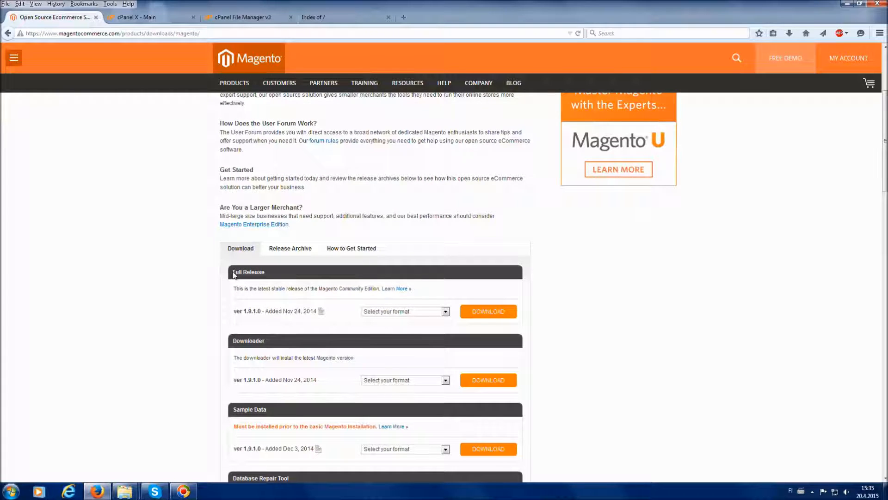
left_click_drag(233, 273, 271, 277)
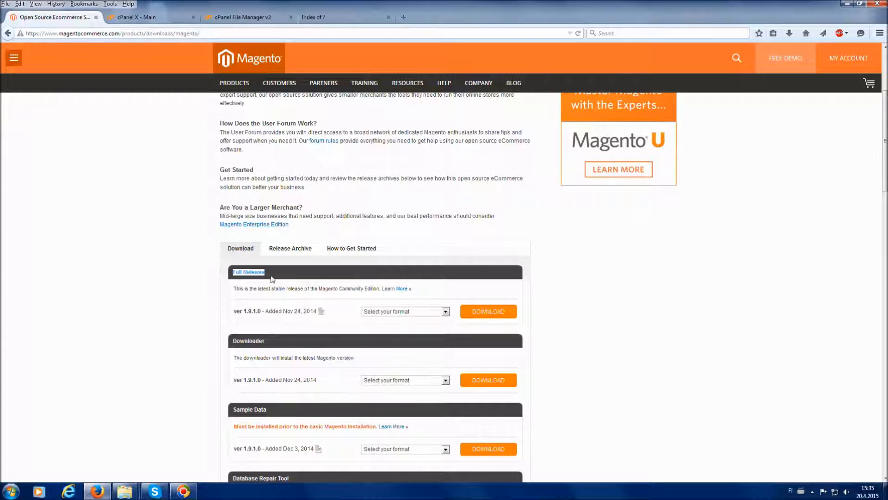
left_click(376, 314)
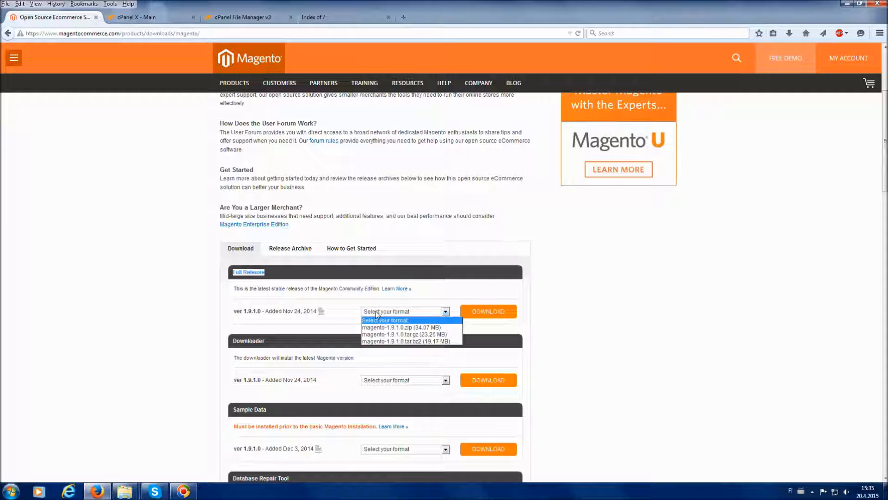
left_click(386, 327)
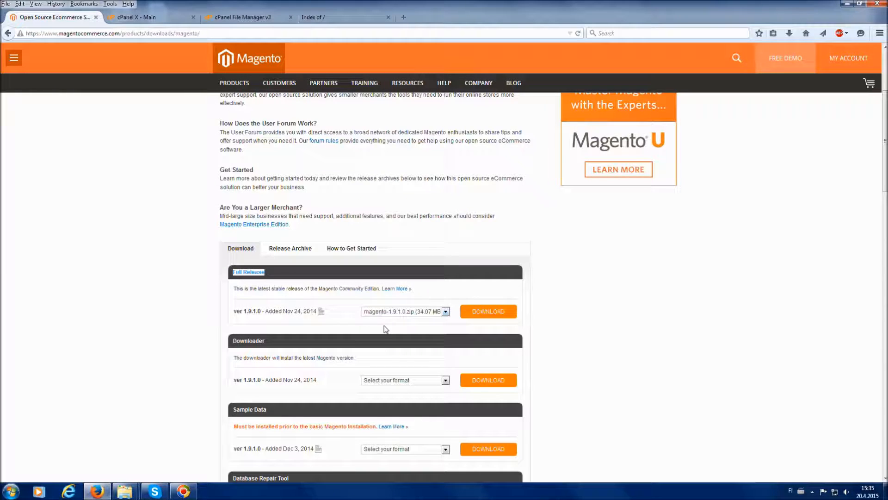
left_click(491, 312)
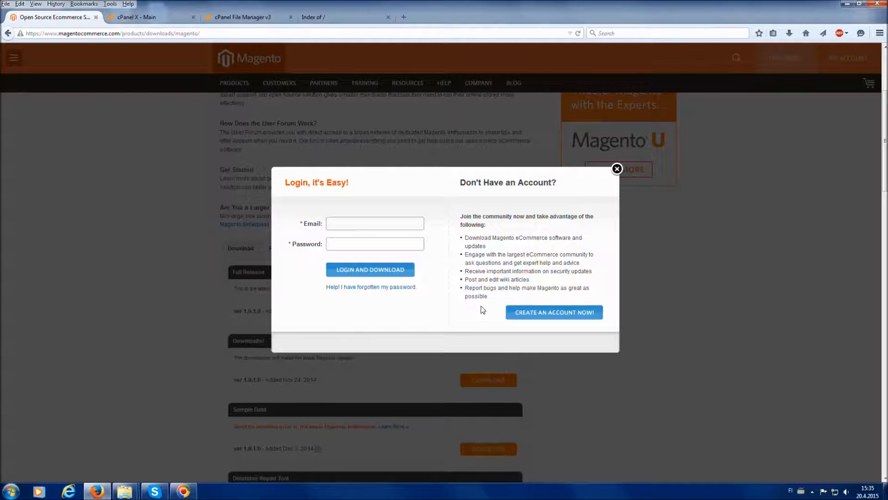
Open the new account form and set both My Company Primarily and My Role to Other
left_click(548, 313)
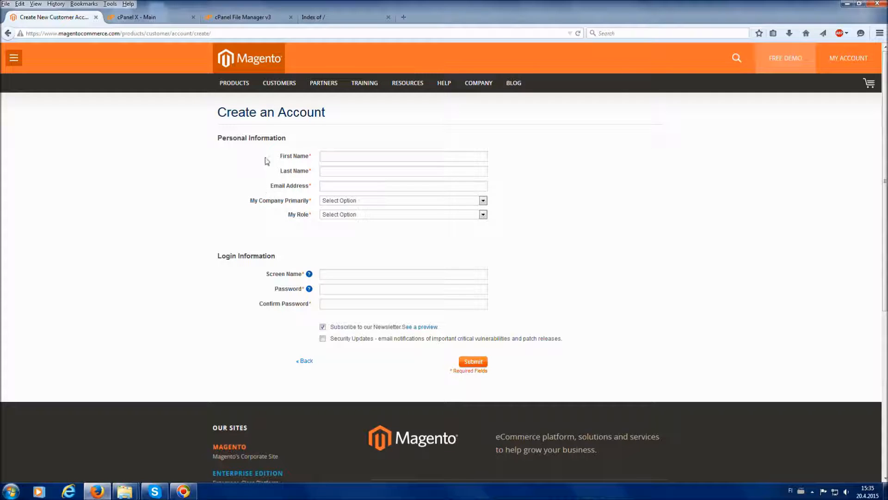
left_click(359, 204)
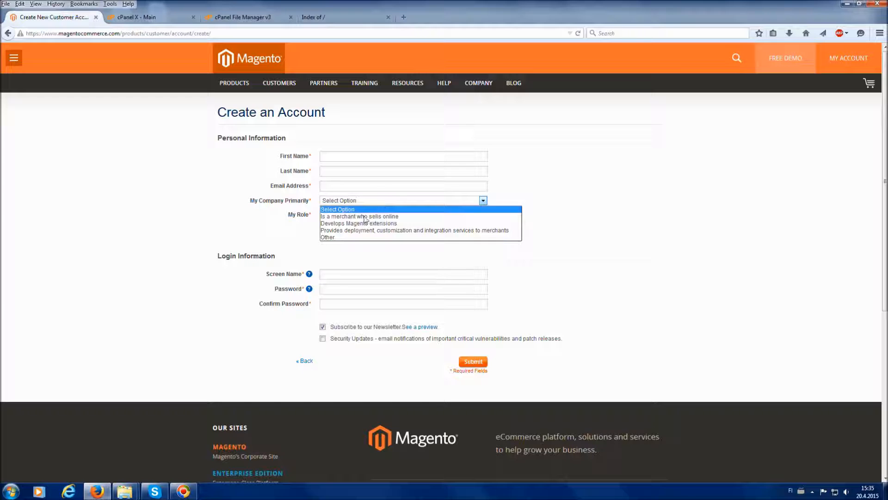
left_click(354, 237)
left_click(355, 215)
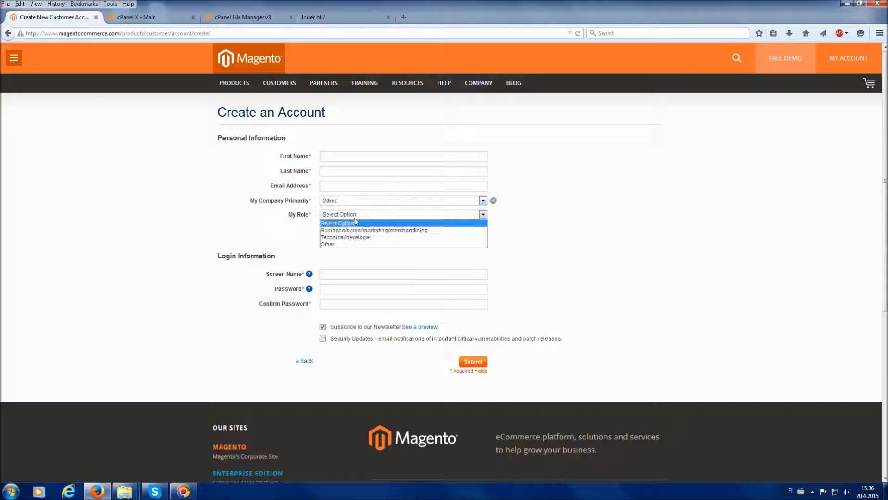
left_click(353, 244)
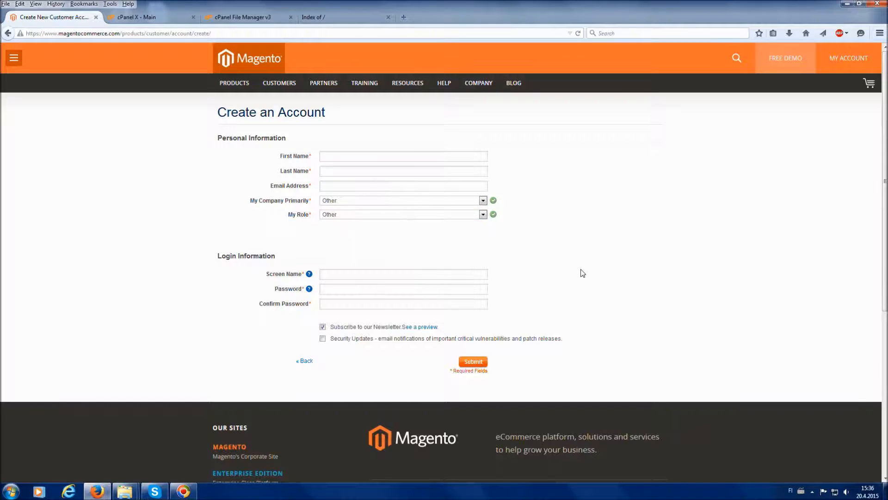
scroll(583, 273, "down", 2)
scroll(409, 228, "up", 2)
mouse_move(244, 89)
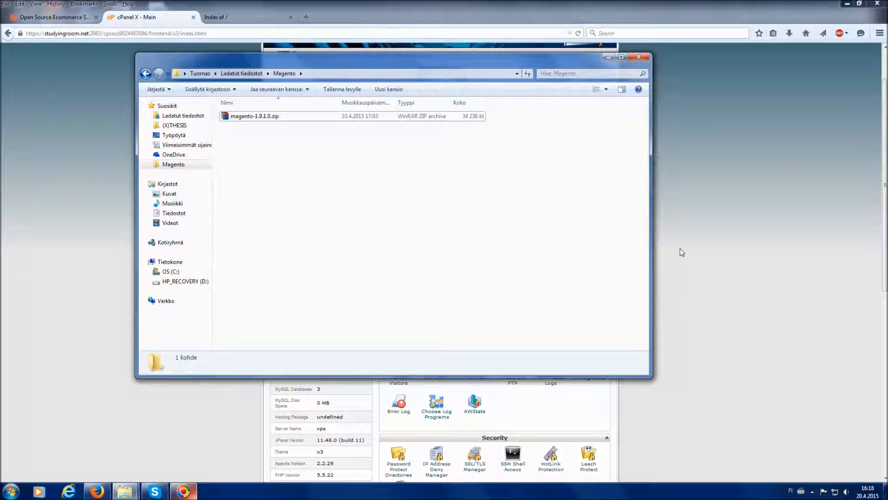
Return to the cPanel main page and open the public_html directory in File Manager
left_click(710, 252)
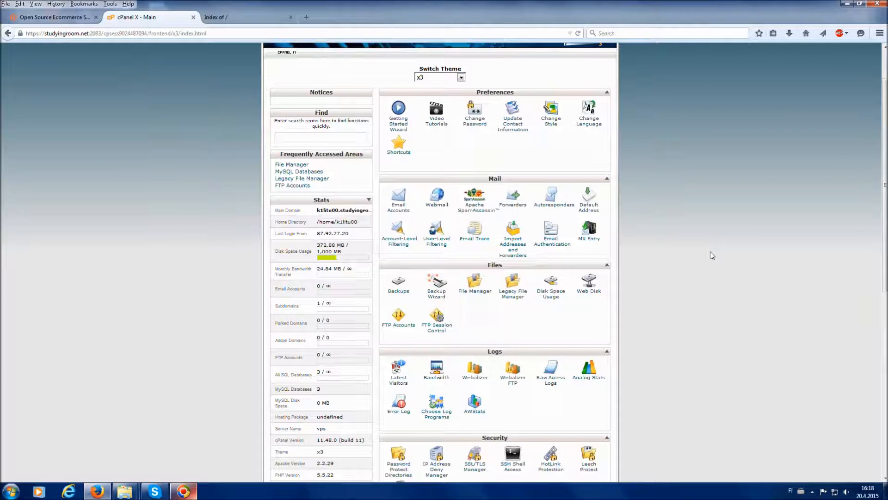
scroll(709, 251, "up", 2)
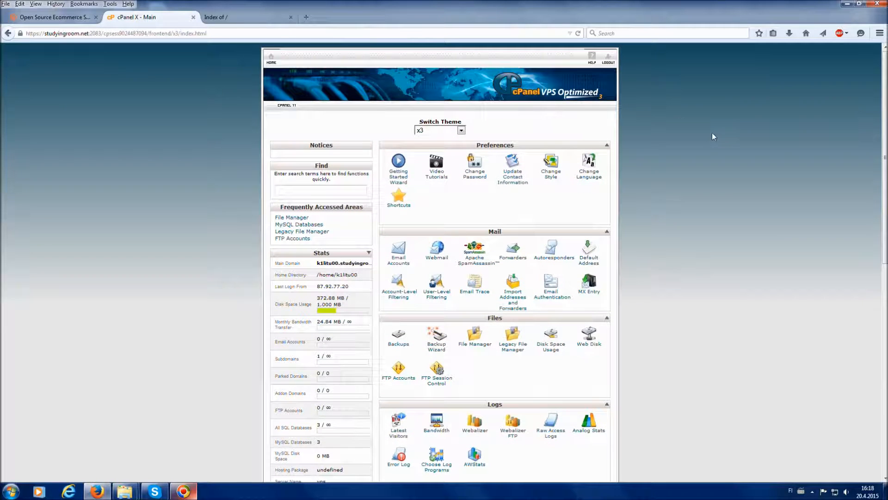
scroll(717, 138, "down", 2)
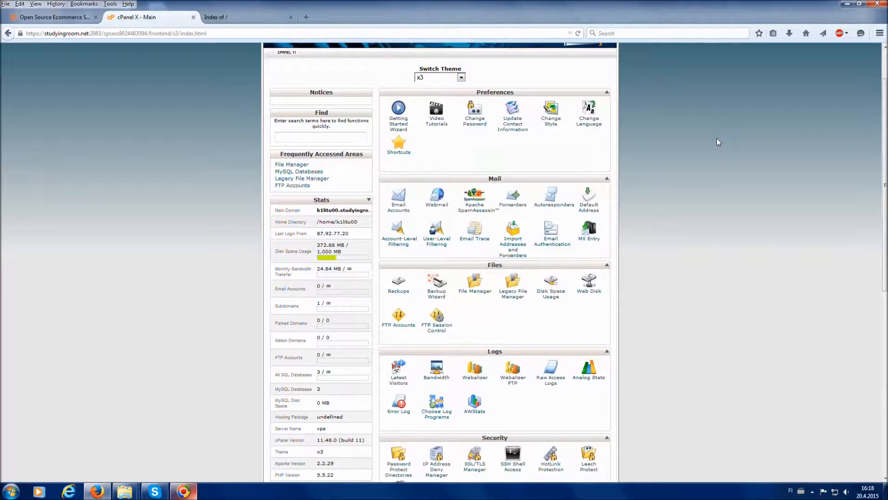
scroll(717, 137, "down", 2)
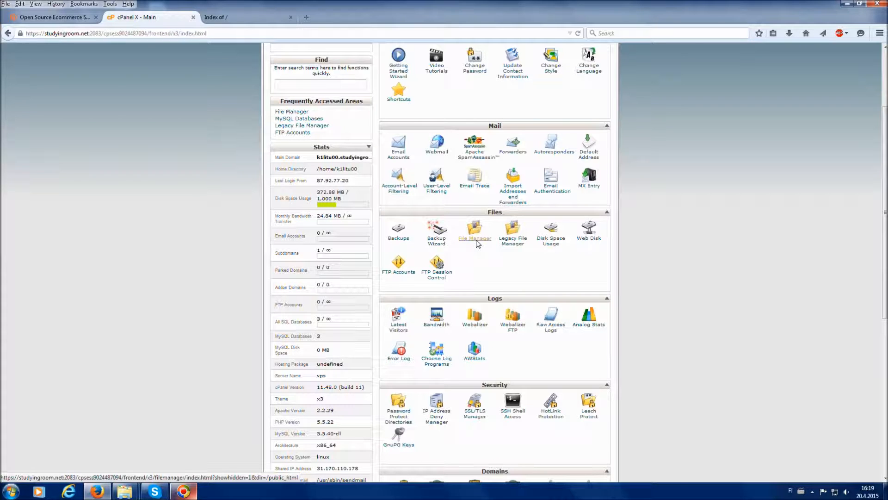
left_click(477, 241)
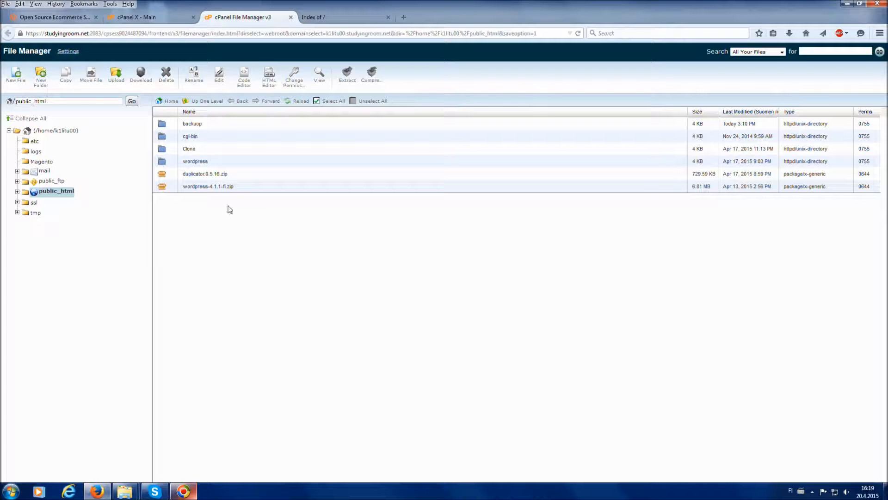
Upload magento-1.9.1.0.zip from the local Magento folder to public_html and return to the directory listing
left_click(119, 86)
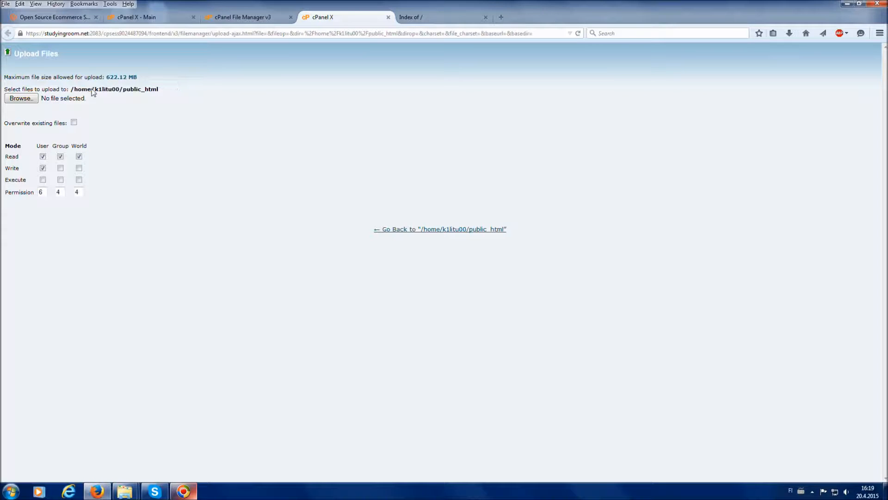
left_click(26, 101)
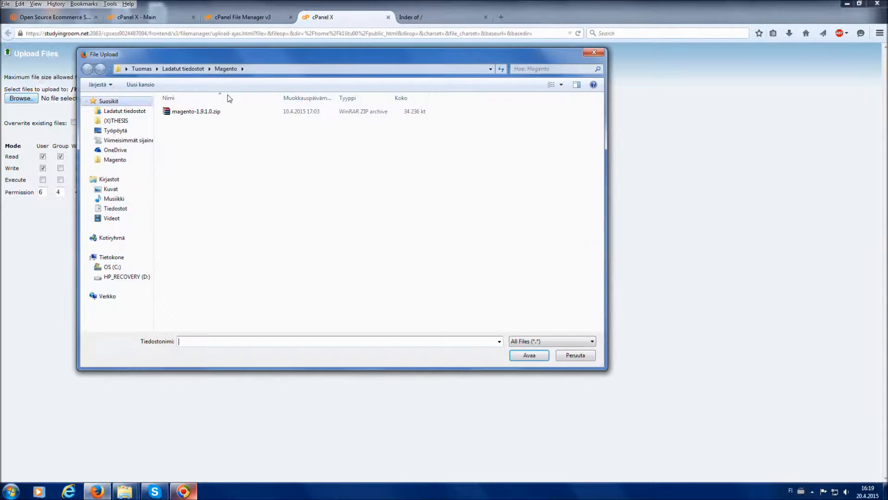
left_click(215, 114)
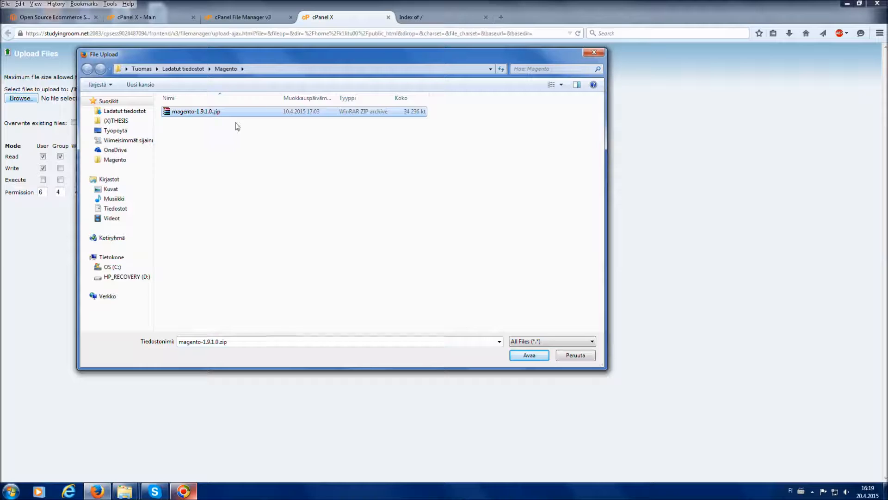
left_click(534, 357)
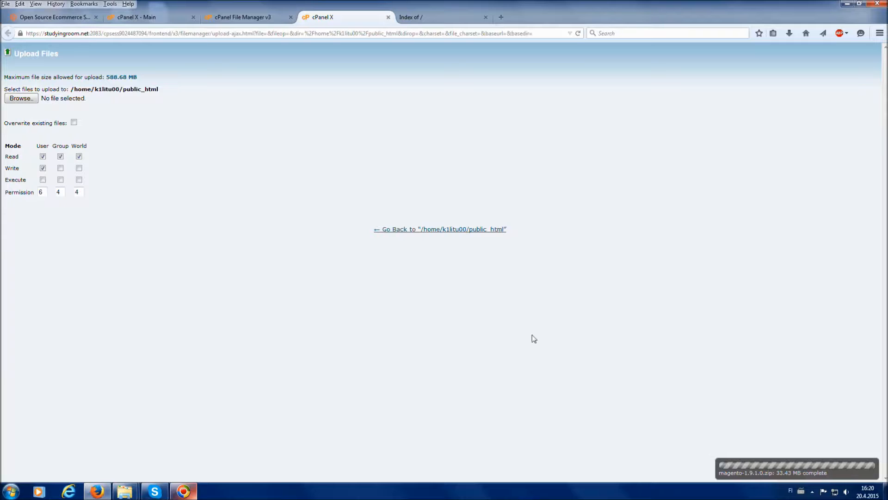
left_click(407, 230)
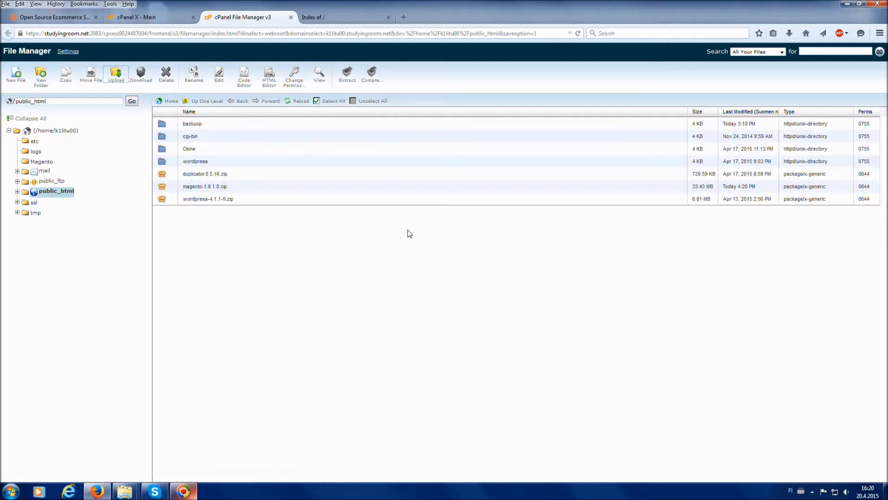
Extract magento-1.9.1.0.zip into /public_html and close the extraction results
left_click(231, 187)
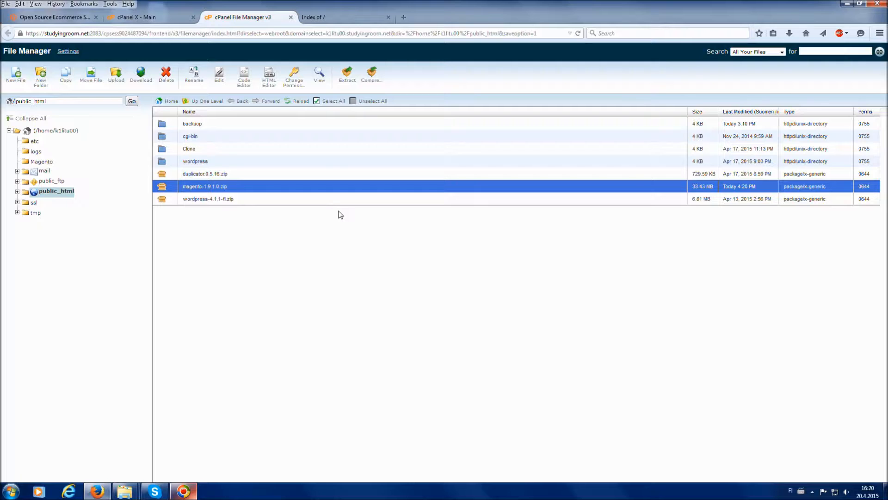
left_click(347, 81)
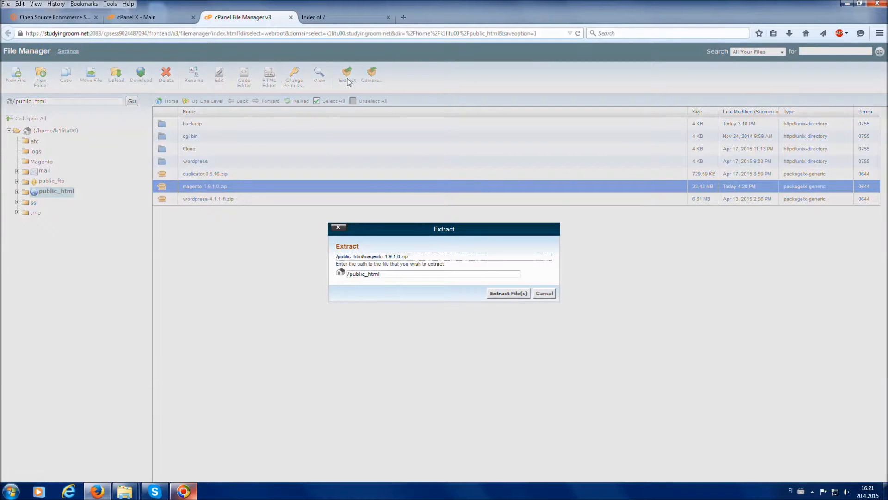
left_click(510, 293)
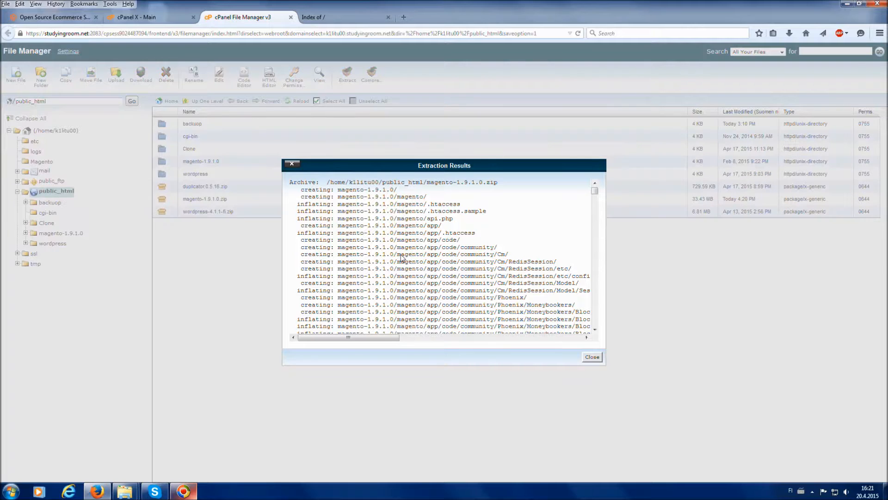
left_click(588, 356)
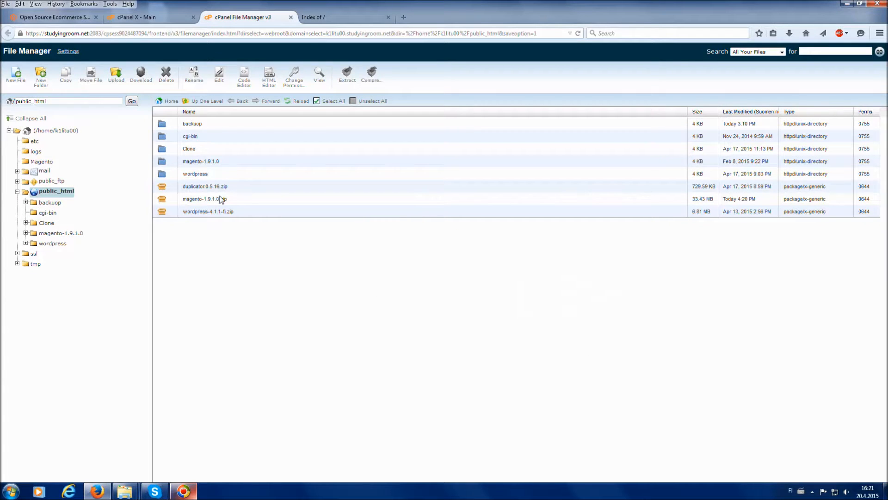
Open the extracted magento-1.9.1.0 folder and its magento subfolder to examine the extracted files
left_click(227, 164)
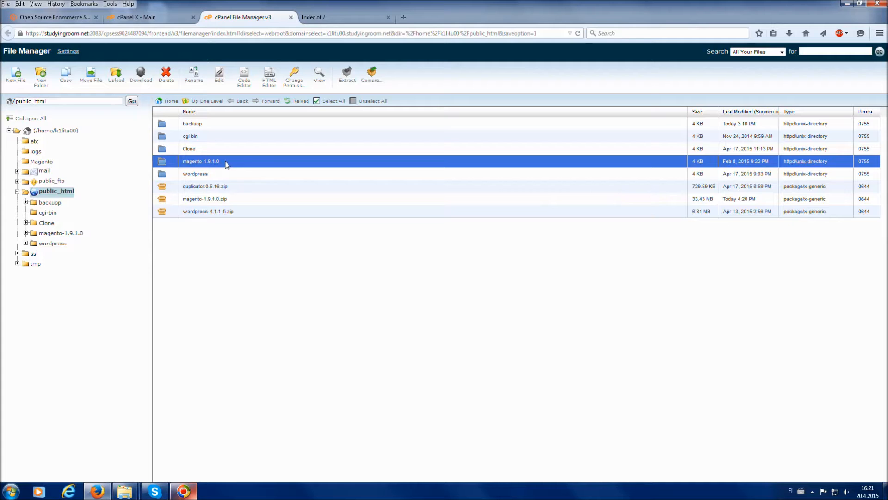
double_click(227, 164)
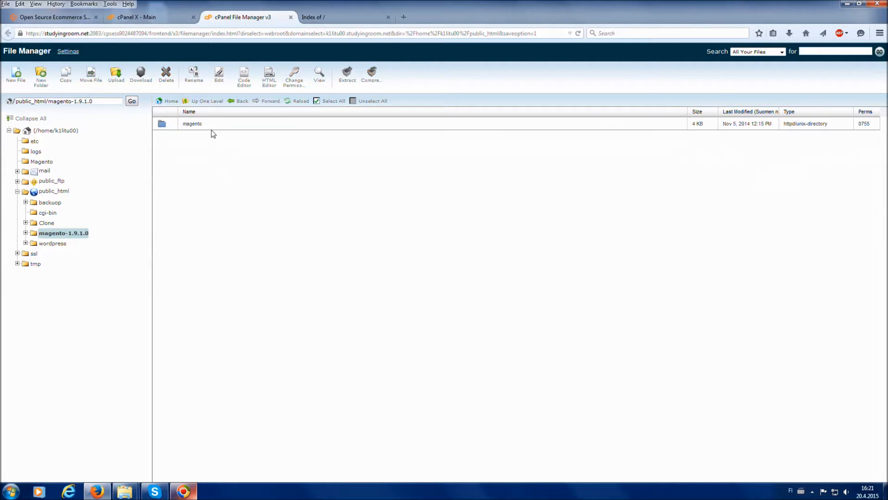
double_click(215, 129)
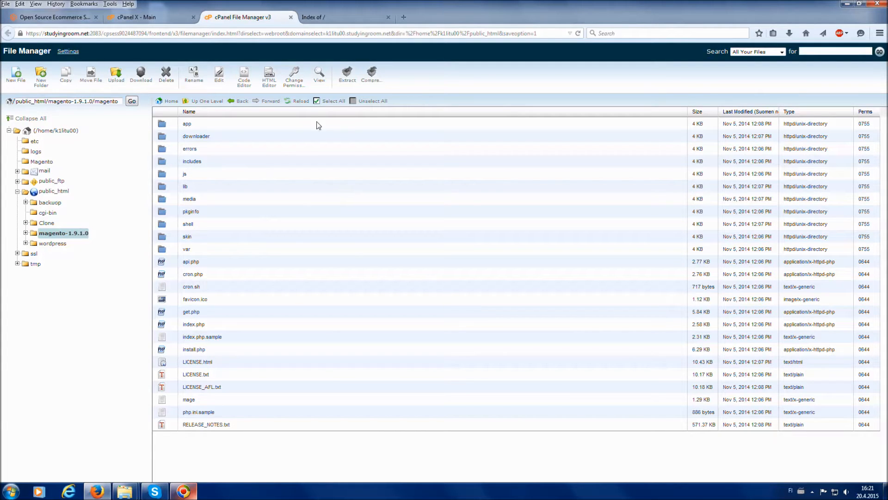
Refresh the website's root index and follow magento-1.9.1.0/ and magento/ to launch the Magento Installation Wizard
left_click(345, 15)
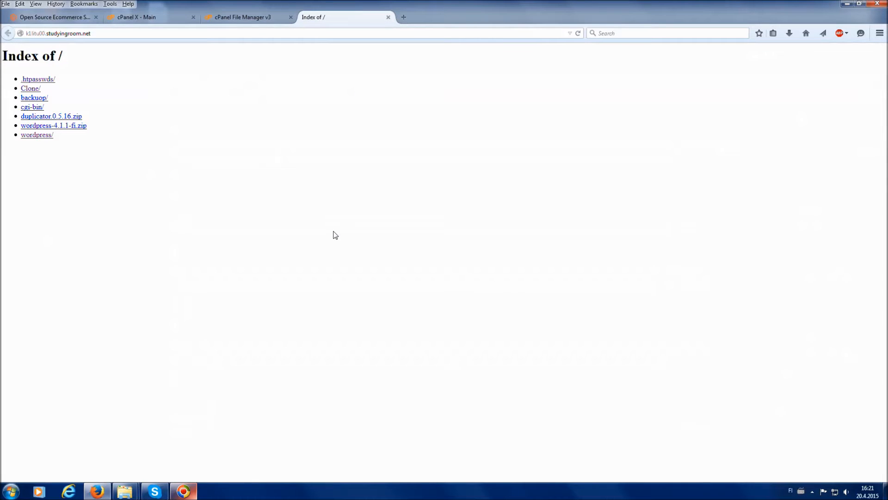
key("F5")
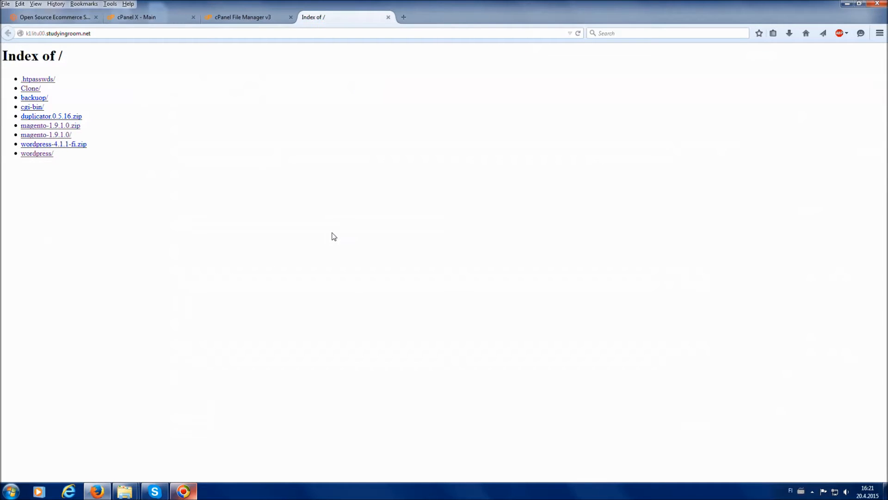
left_click_drag(88, 126, 21, 129)
left_click_drag(82, 137, 21, 138)
left_click(129, 137)
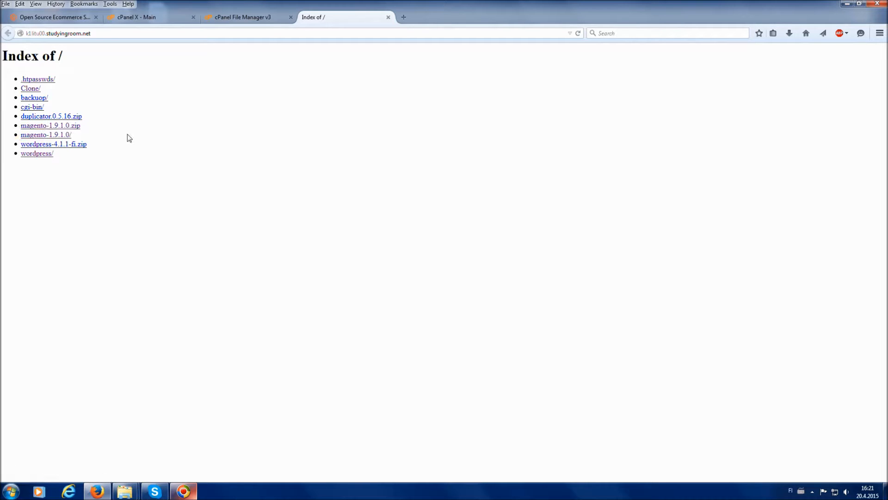
left_click(63, 137)
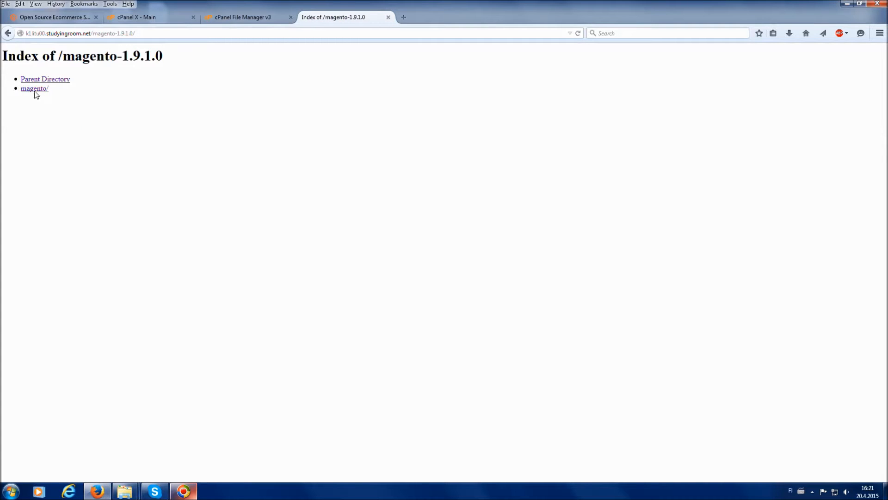
left_click(35, 91)
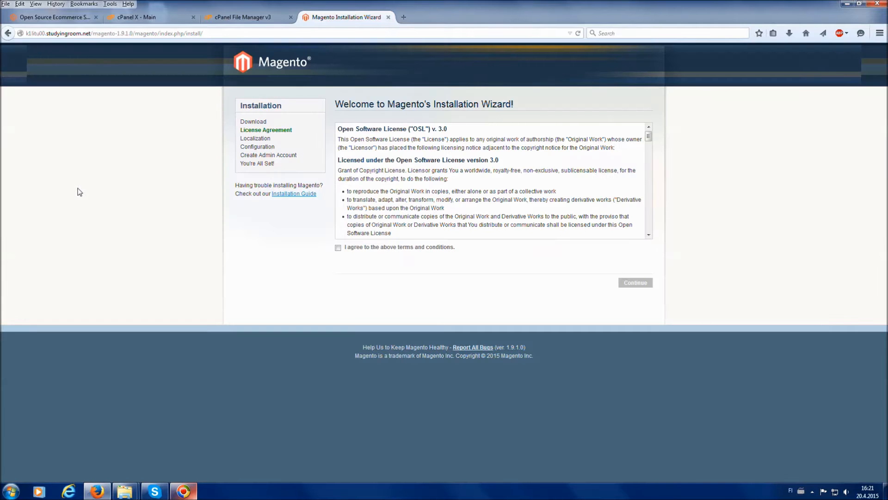